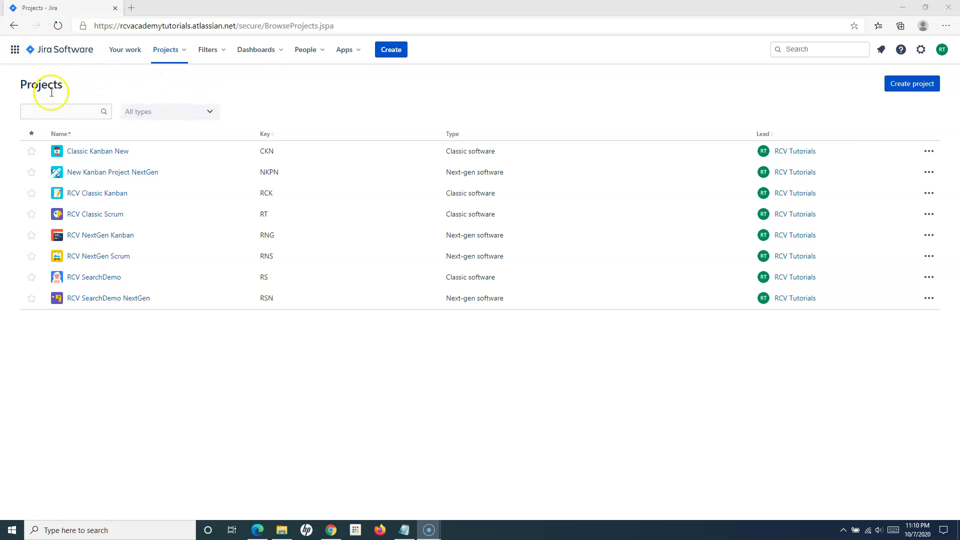
Step: Open the list of all saved filters
{"action": "left_click", "coordinate": [66, 53]}
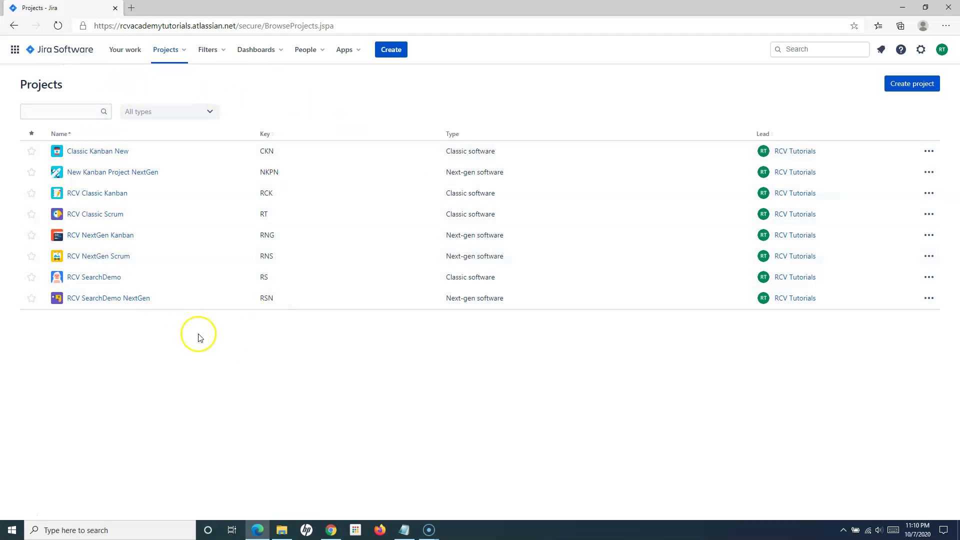
{"action": "left_click", "coordinate": [222, 53]}
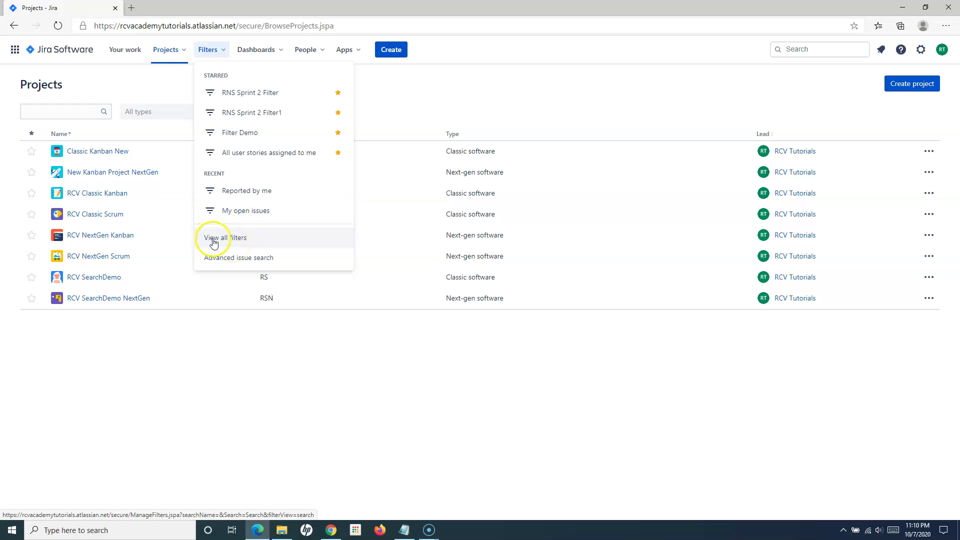
{"action": "left_click", "coordinate": [240, 243]}
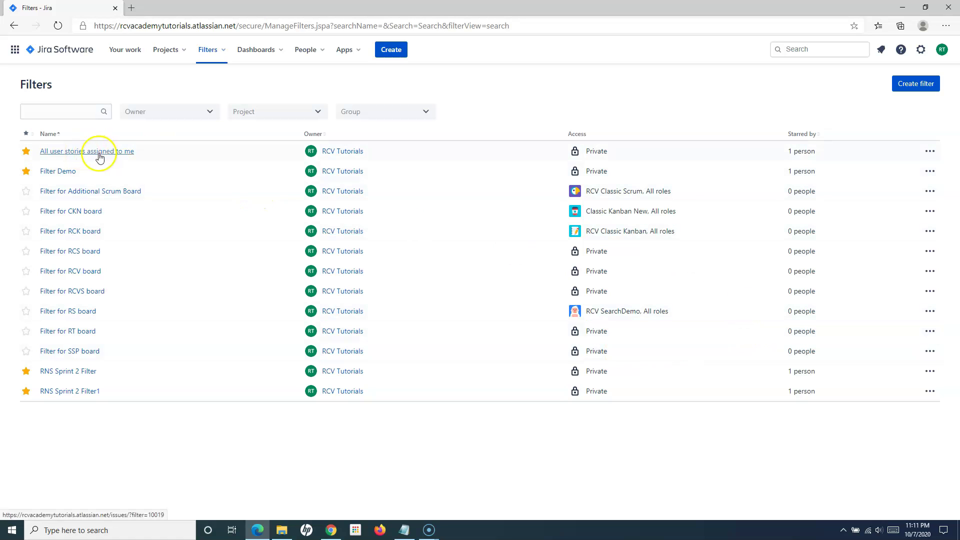
Step: View the issues in the Filter Demo filter and return to the list of all filters
{"action": "left_click", "coordinate": [67, 177]}
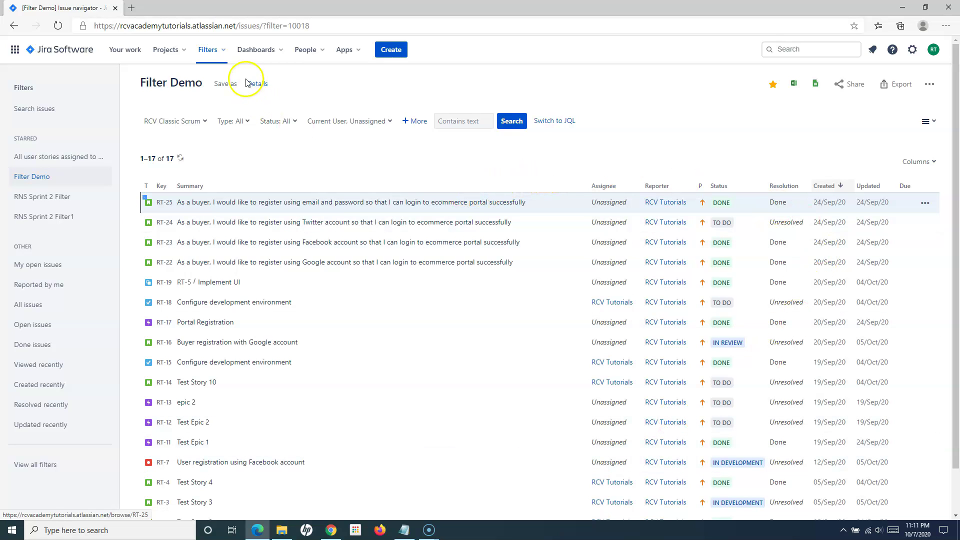
{"action": "left_click", "coordinate": [219, 52]}
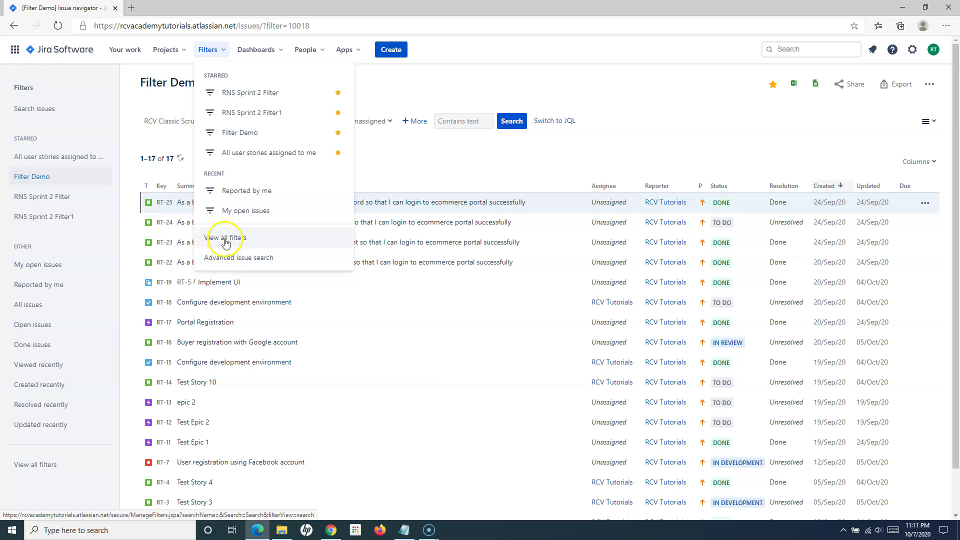
{"action": "left_click", "coordinate": [225, 241]}
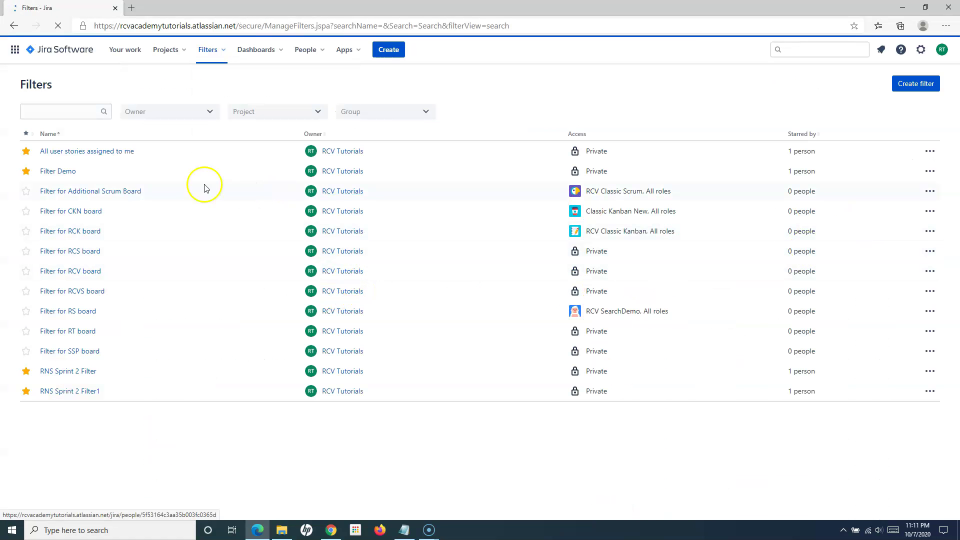
Step: Open the "All user stories assigned to me" filter's details for editing
{"action": "left_click", "coordinate": [101, 152]}
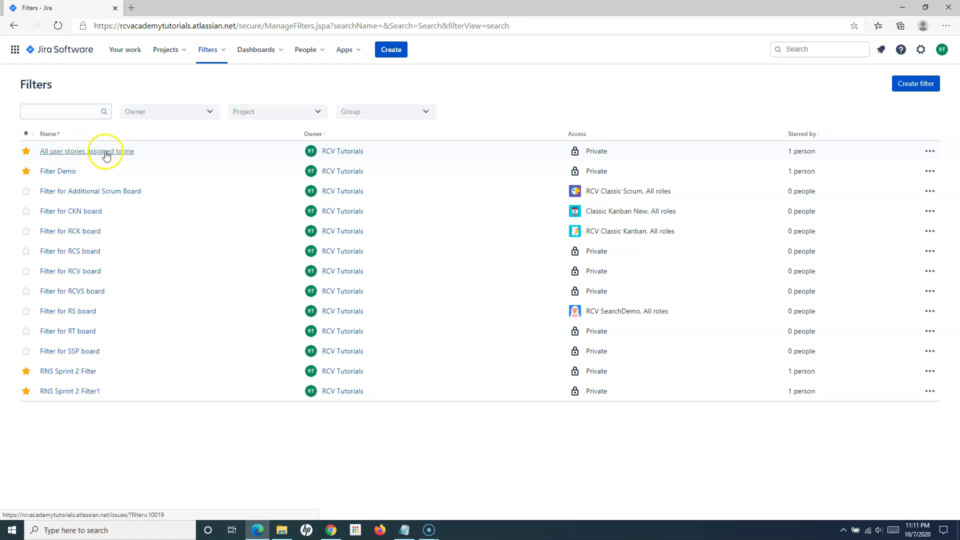
{"action": "left_click", "coordinate": [930, 152]}
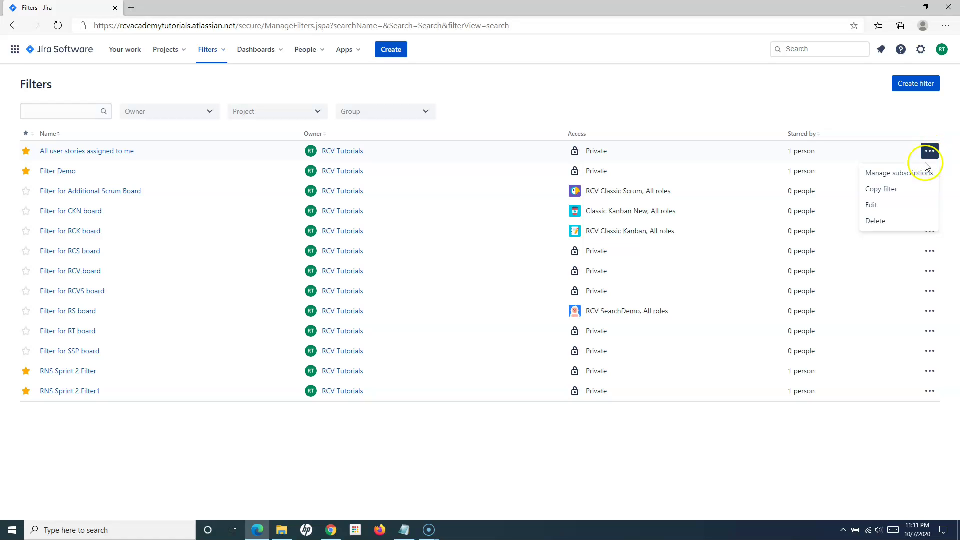
{"action": "left_click", "coordinate": [879, 207]}
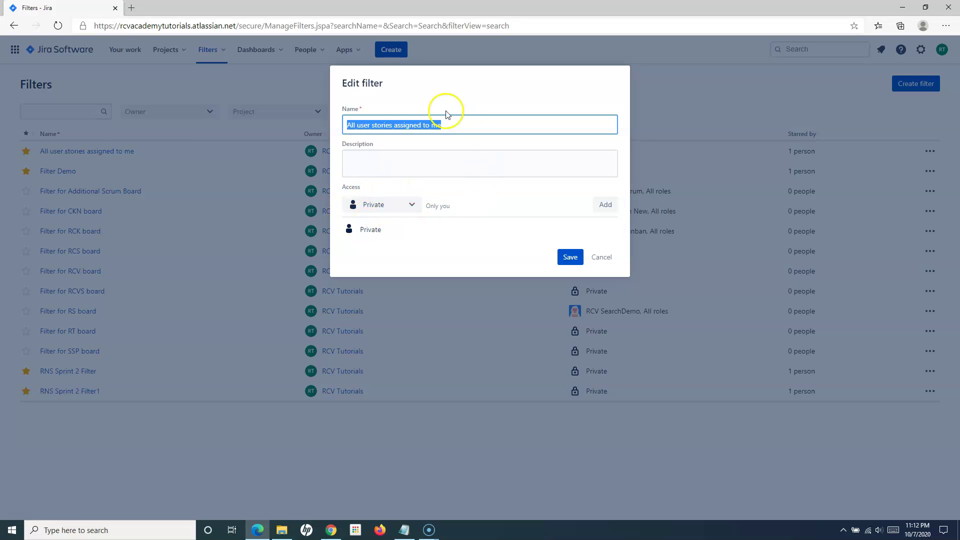
Step: Try out the Group, My organization and Private access types for the filter
{"action": "left_click", "coordinate": [410, 209]}
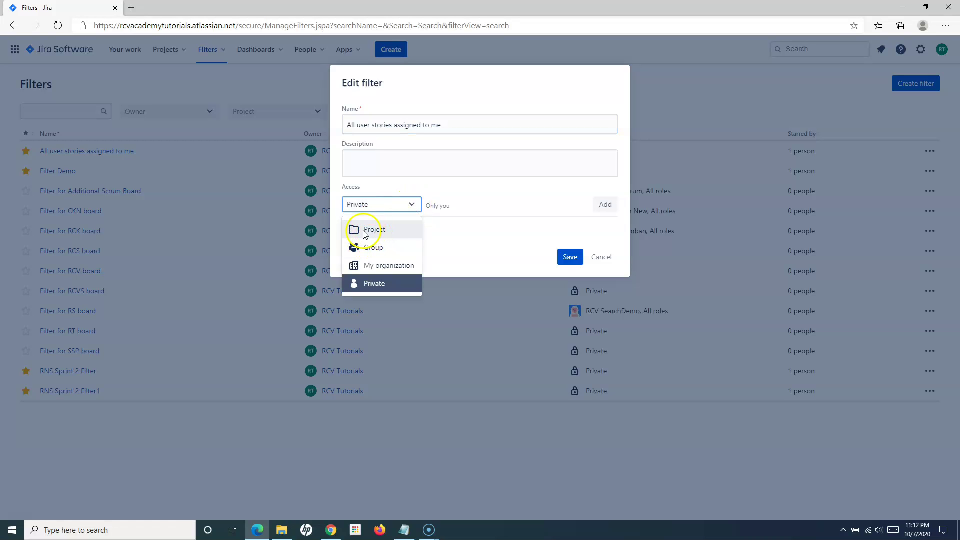
{"action": "left_click", "coordinate": [361, 249]}
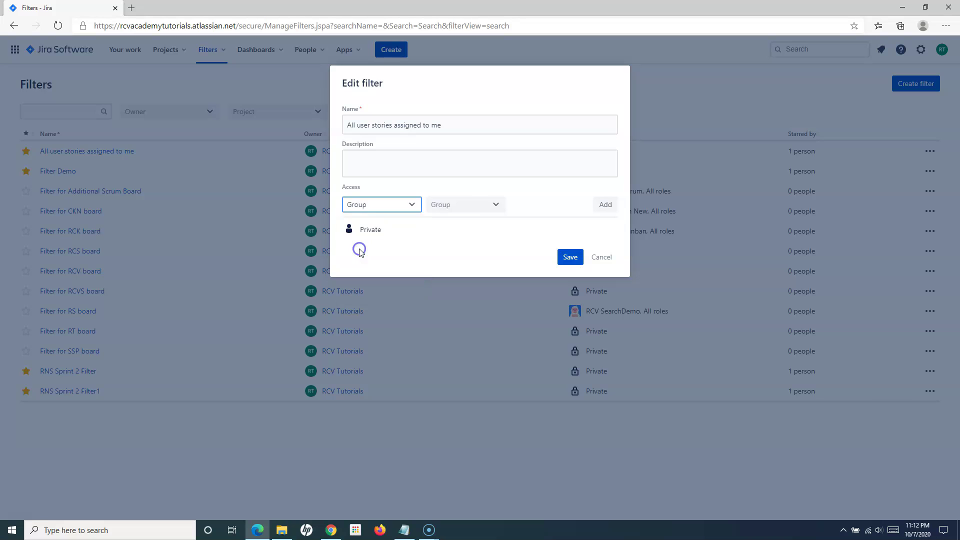
{"action": "left_click", "coordinate": [495, 205]}
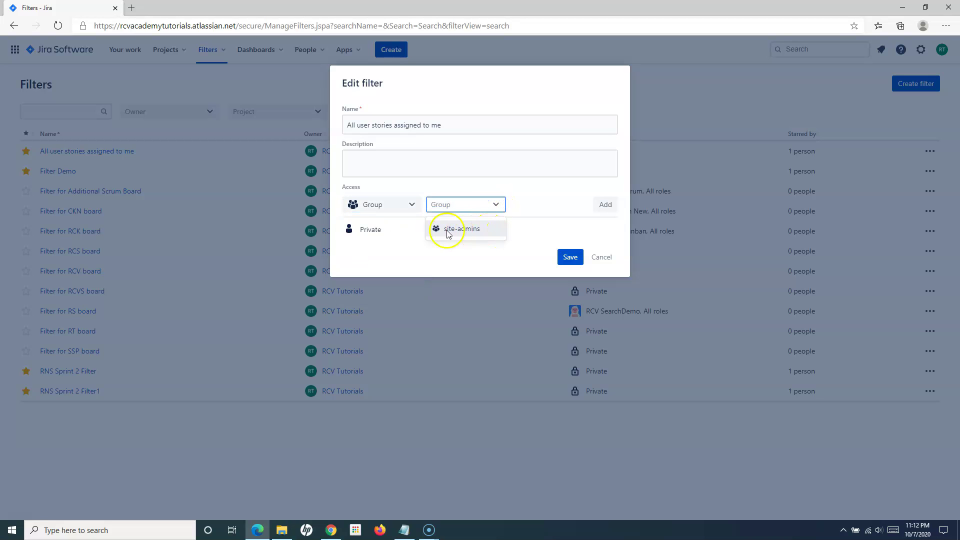
{"action": "left_click", "coordinate": [408, 206]}
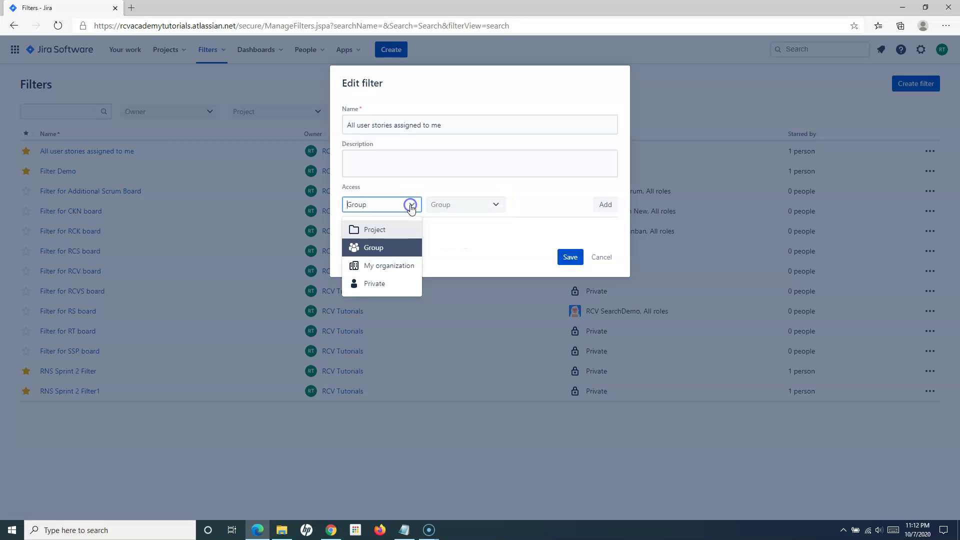
{"action": "left_click", "coordinate": [385, 265]}
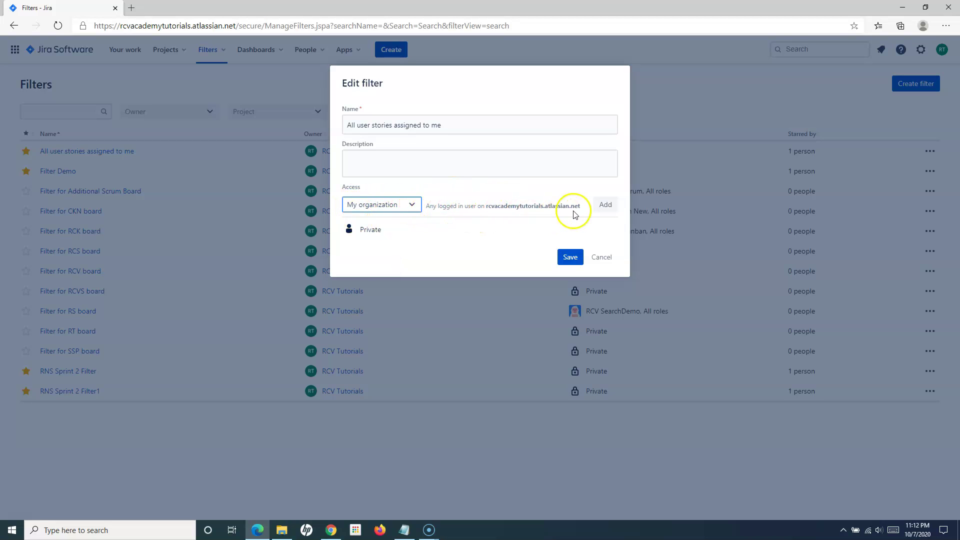
{"action": "left_click", "coordinate": [412, 204]}
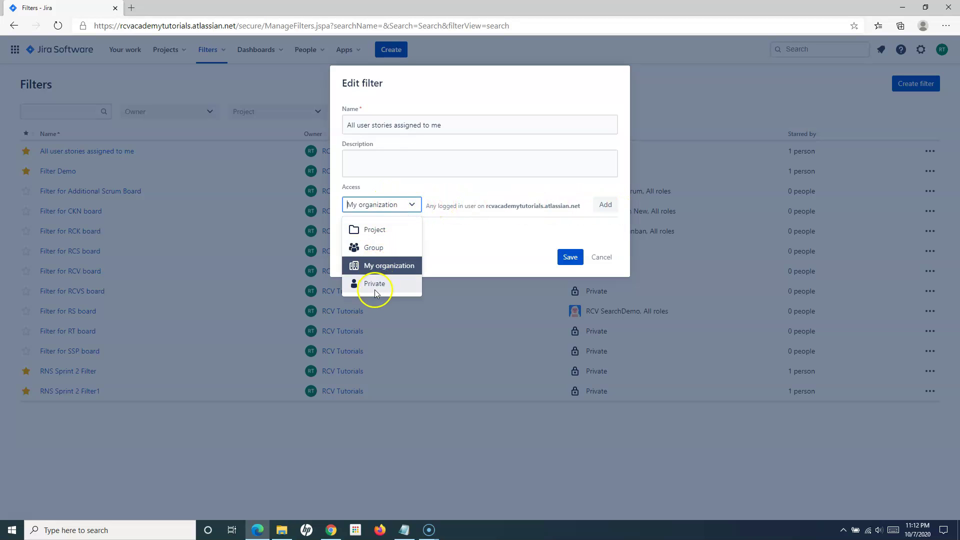
{"action": "left_click", "coordinate": [376, 286]}
Step: Share the filter with all roles of the Classic Kanban New project and save the access change
{"action": "left_click", "coordinate": [412, 205]}
{"action": "left_click", "coordinate": [382, 230]}
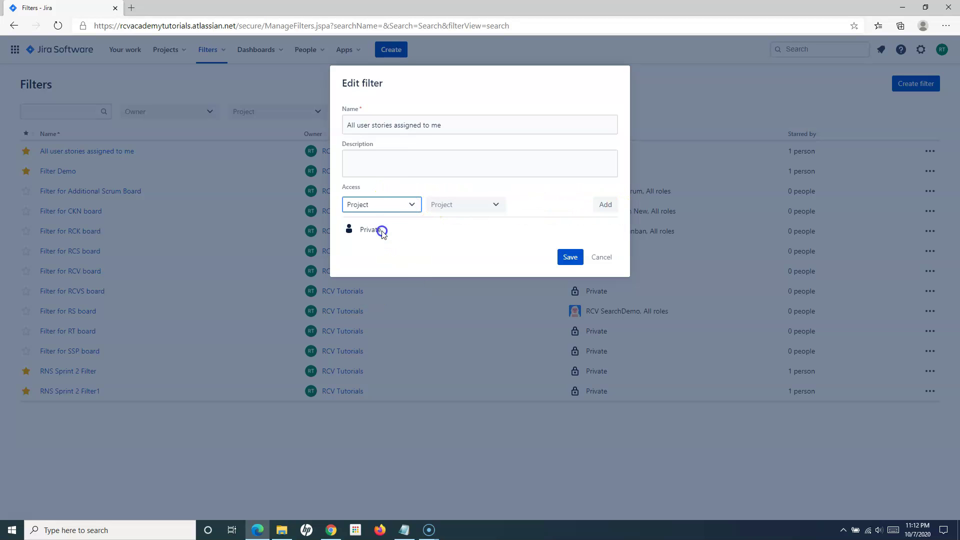
{"action": "left_click", "coordinate": [447, 216]}
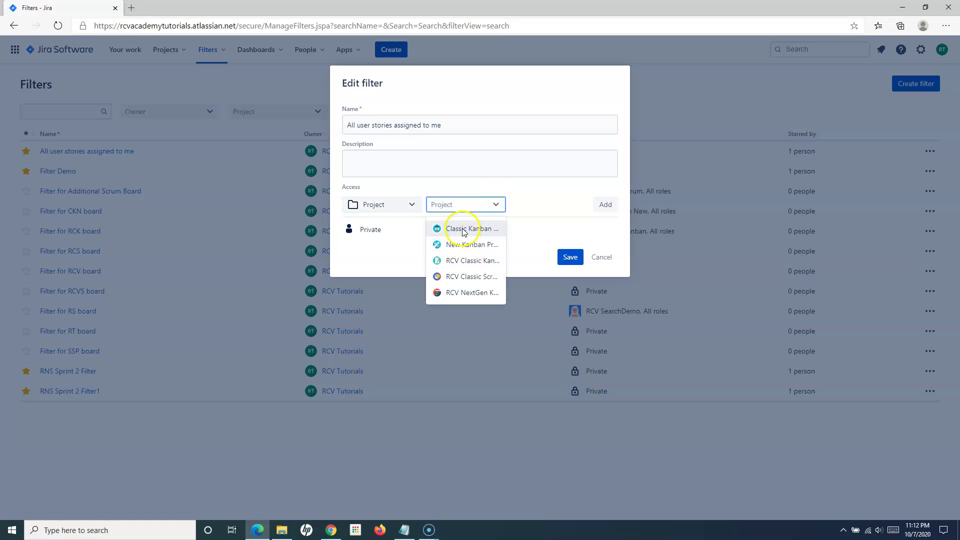
{"action": "left_click", "coordinate": [462, 228]}
{"action": "left_click", "coordinate": [581, 209]}
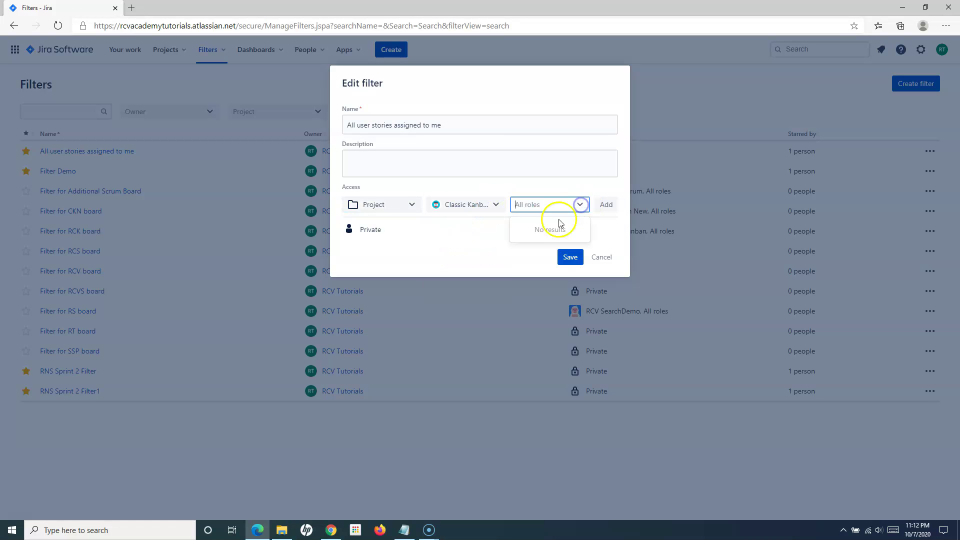
{"action": "left_click", "coordinate": [576, 206]}
{"action": "left_click", "coordinate": [574, 205]}
{"action": "left_click", "coordinate": [480, 228]}
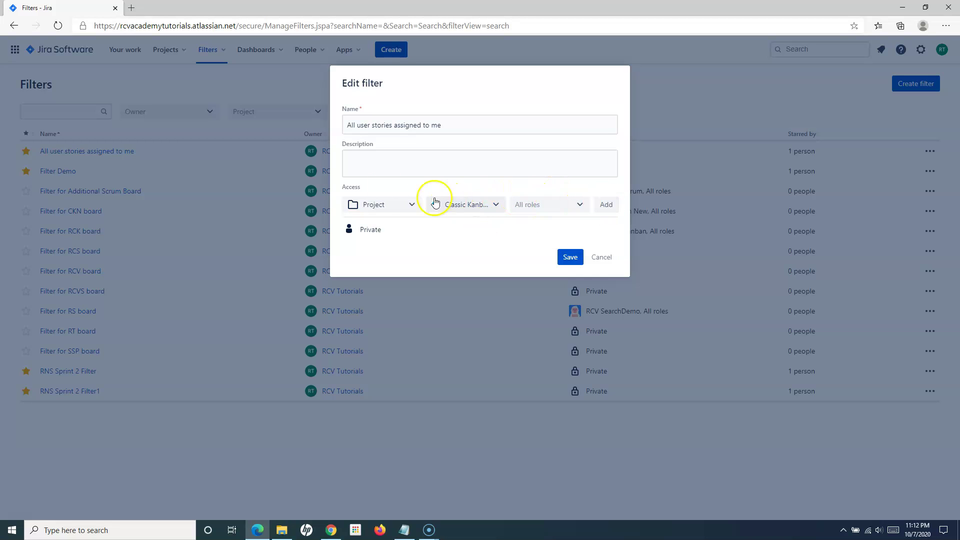
{"action": "left_click", "coordinate": [609, 205]}
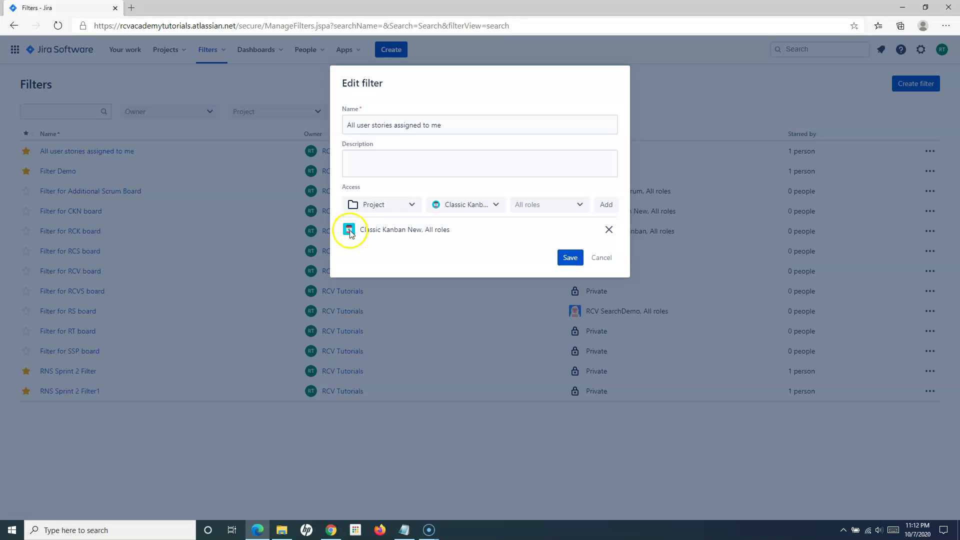
{"action": "left_click_drag", "start_coordinate": [352, 233], "coordinate": [478, 238]}
{"action": "left_click", "coordinate": [478, 238]}
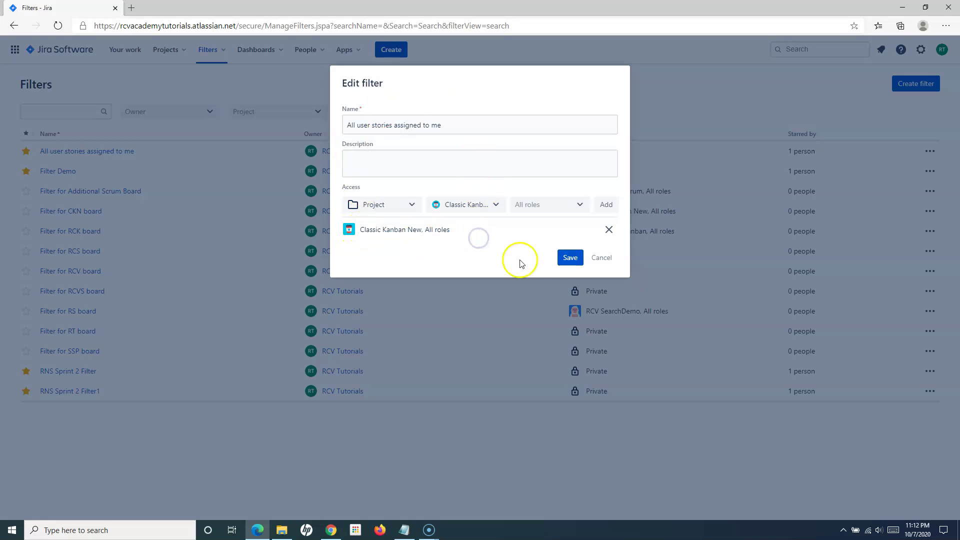
{"action": "left_click", "coordinate": [572, 259]}
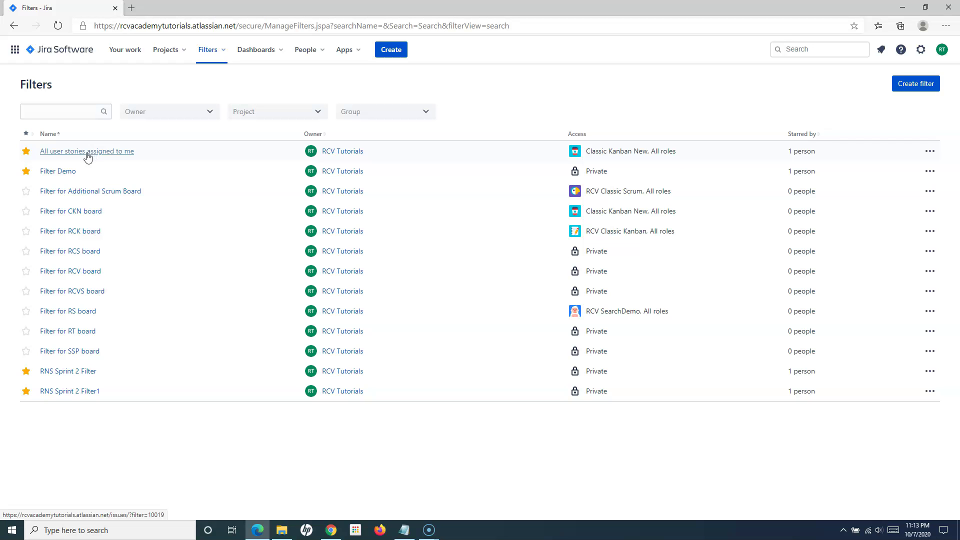
Step: Restrict the "All user stories assigned to me" filter to the status Done and save the filter
{"action": "left_click", "coordinate": [51, 156]}
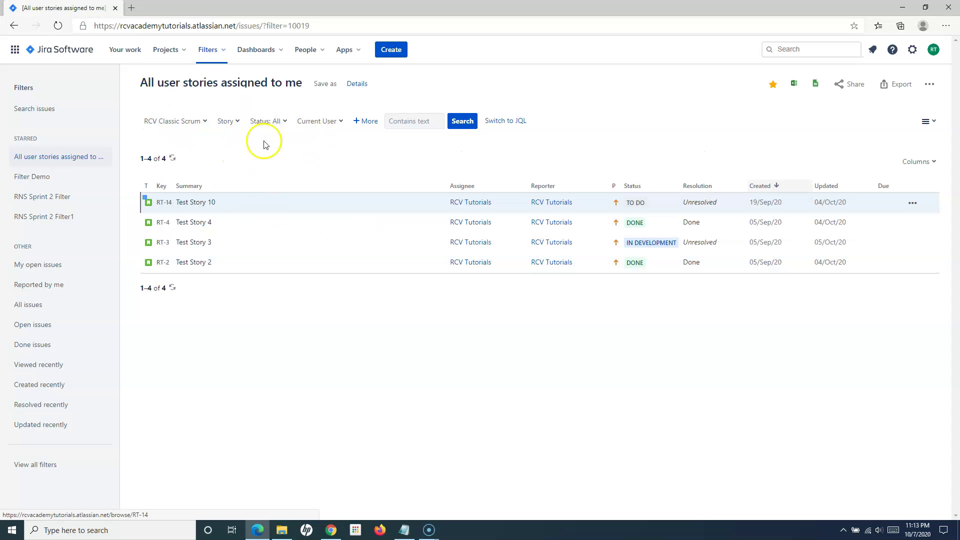
{"action": "left_click", "coordinate": [285, 123]}
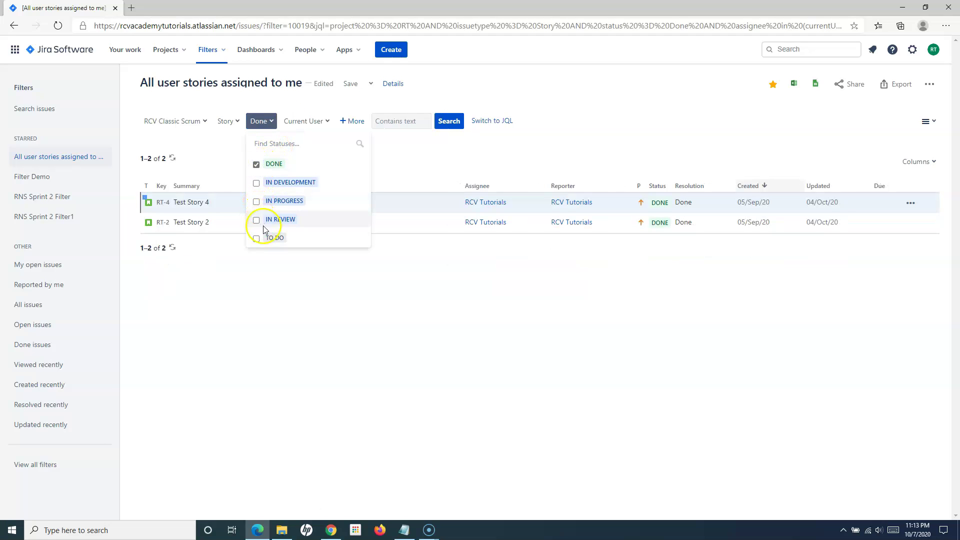
{"action": "left_click", "coordinate": [377, 303]}
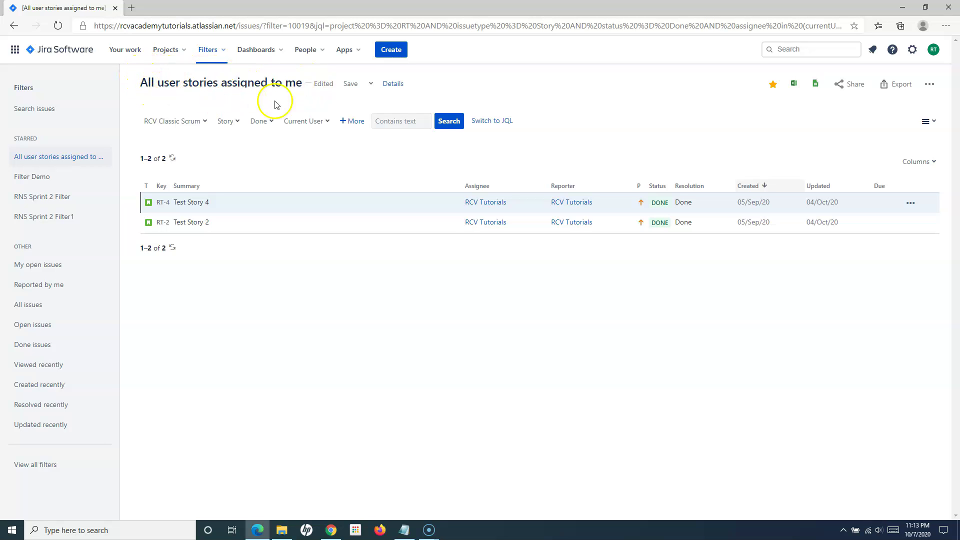
{"action": "left_click", "coordinate": [351, 84]}
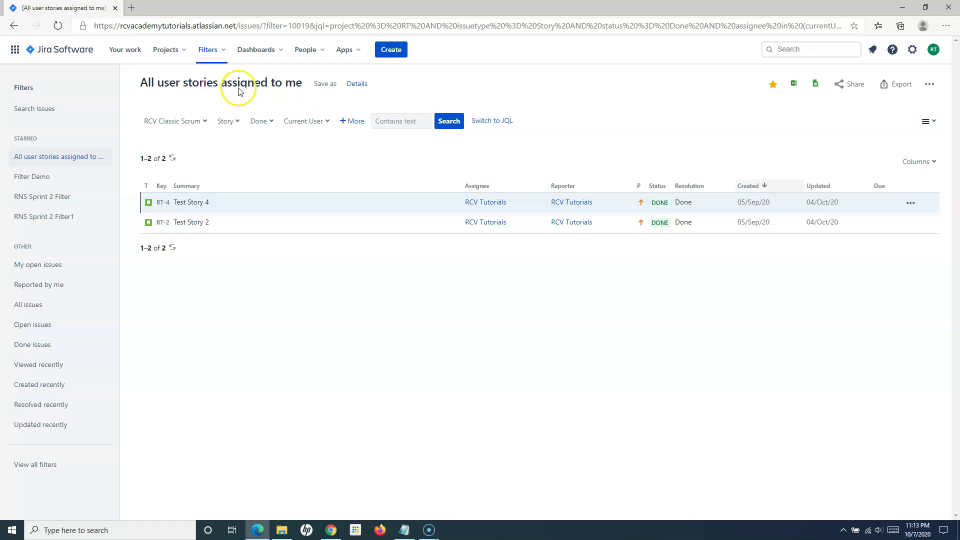
Step: Copy the "All user stories assigned to me" filter under the name "All user stories assigned to me1"
{"action": "left_click", "coordinate": [225, 52]}
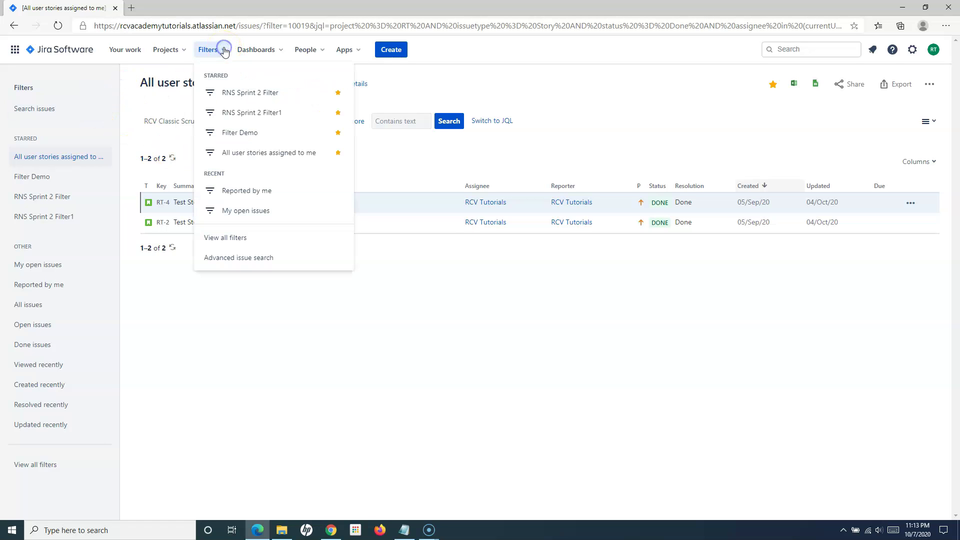
{"action": "left_click", "coordinate": [232, 239]}
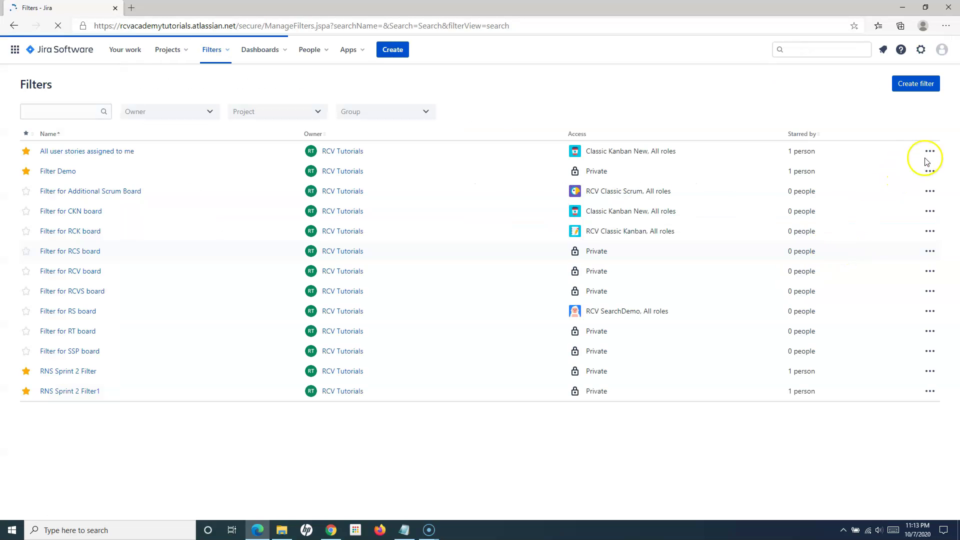
{"action": "left_click", "coordinate": [930, 151]}
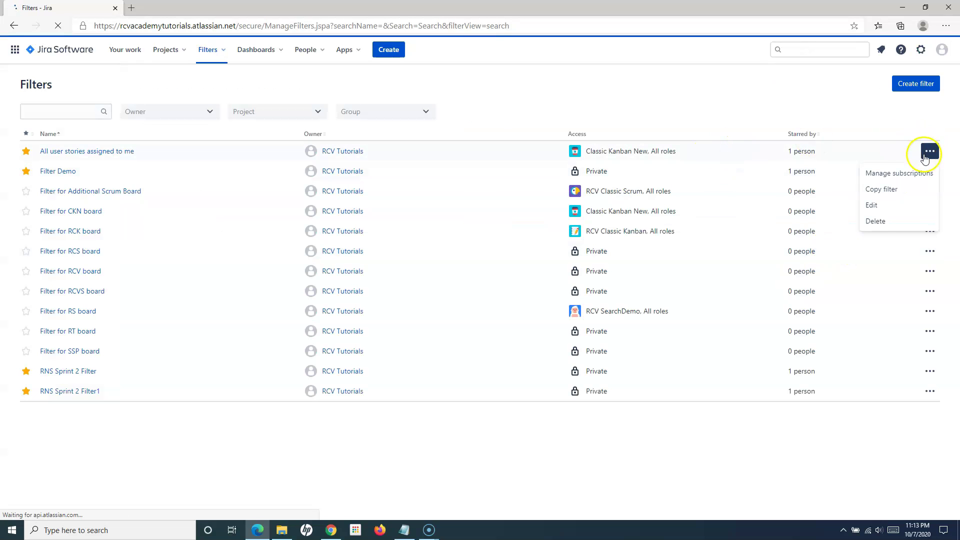
{"action": "left_click", "coordinate": [881, 189]}
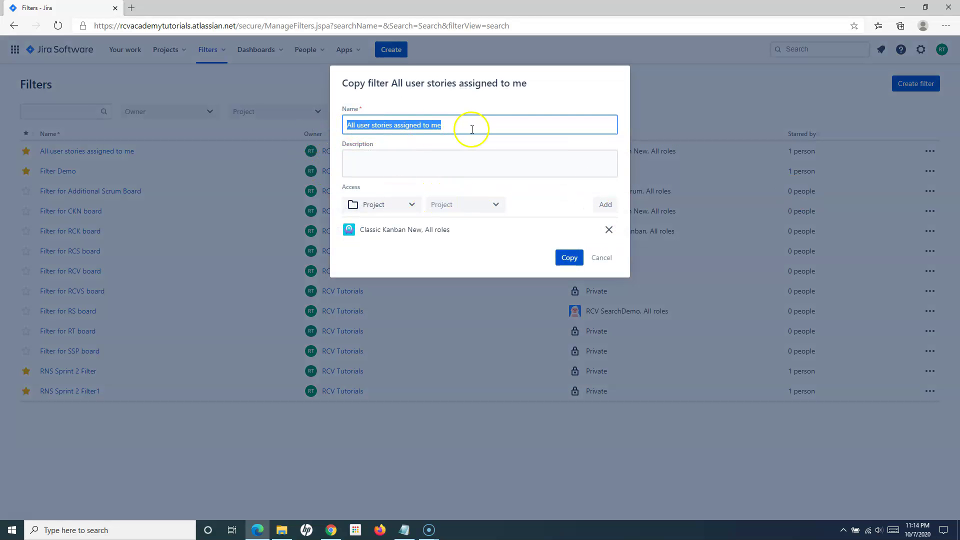
{"action": "left_click", "coordinate": [457, 125]}
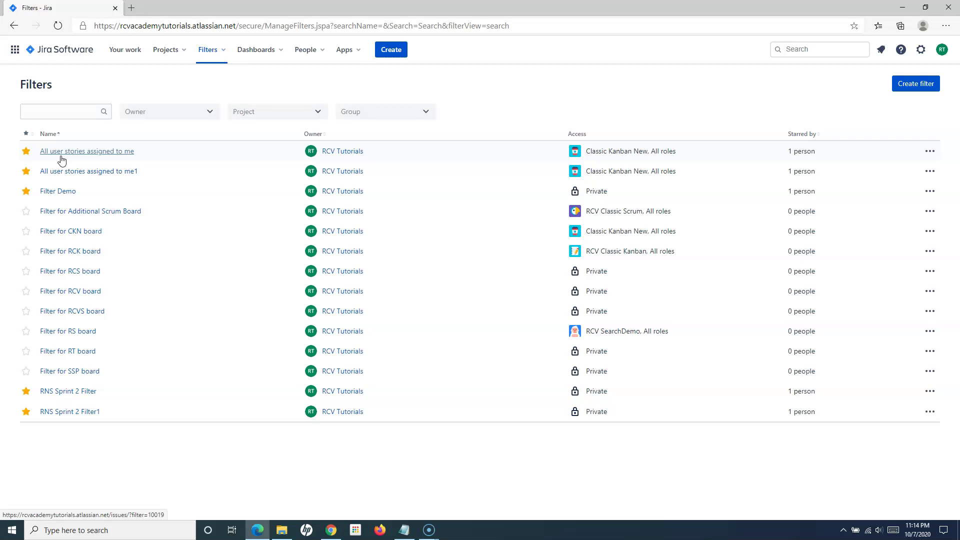
Step: In the copied filter "All user stories assigned to me1", change the issue type criterion from Story to Bug
{"action": "left_click", "coordinate": [91, 172]}
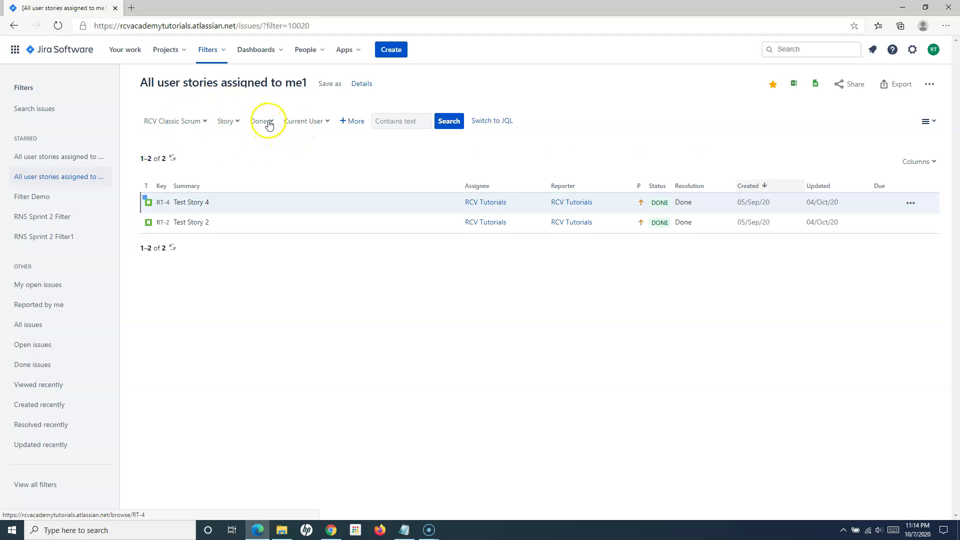
{"action": "left_click", "coordinate": [239, 123]}
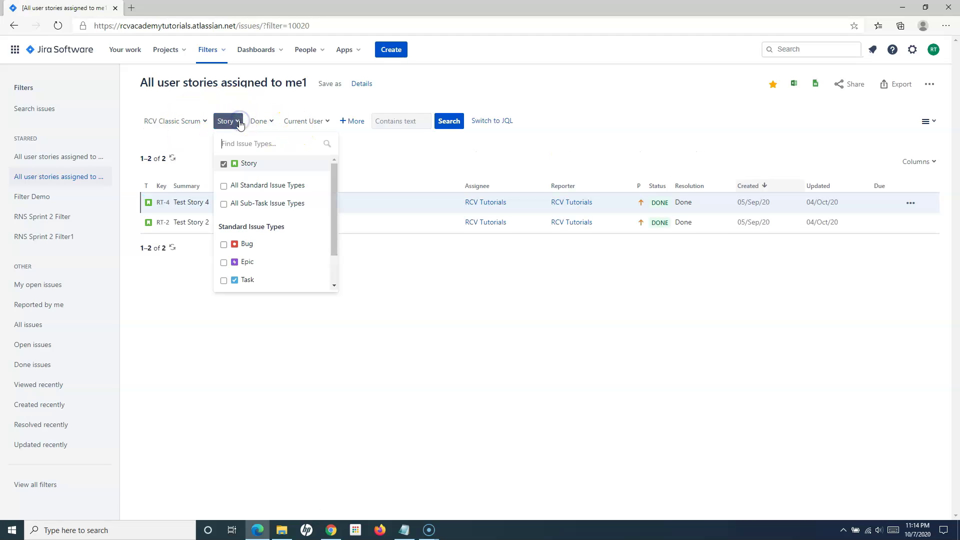
{"action": "left_click", "coordinate": [224, 245]}
{"action": "left_click", "coordinate": [224, 164]}
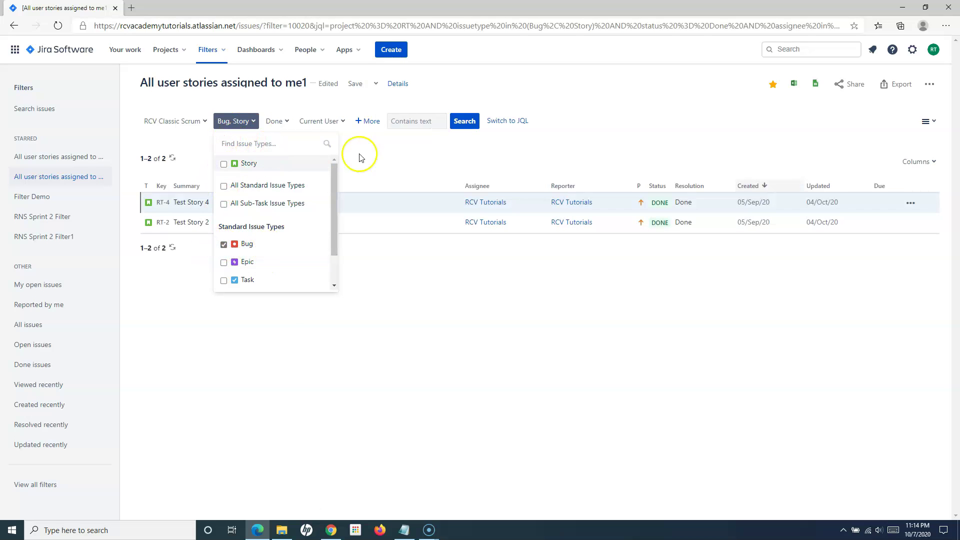
{"action": "left_click", "coordinate": [381, 160]}
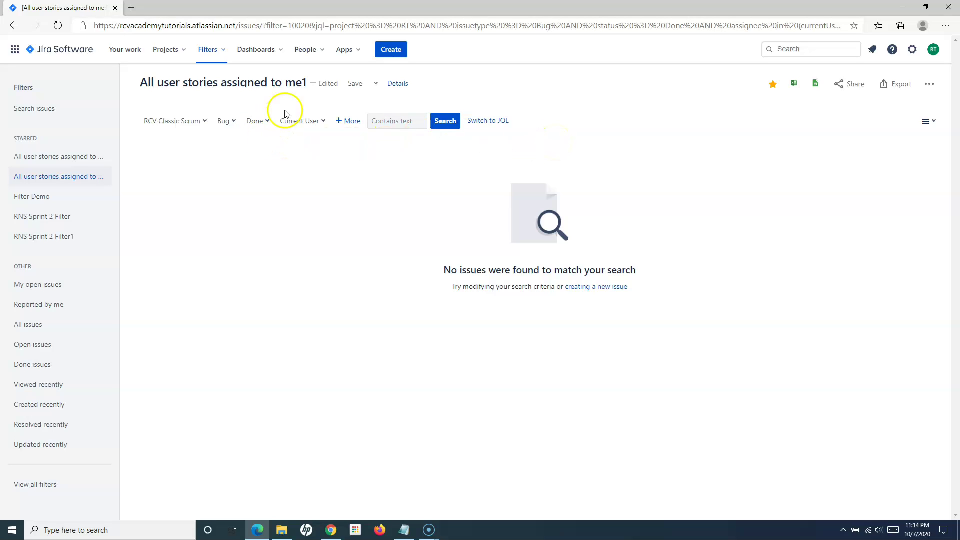
Step: Save the changed criteria of the "All user stories assigned to me1" filter
{"action": "left_click", "coordinate": [355, 83]}
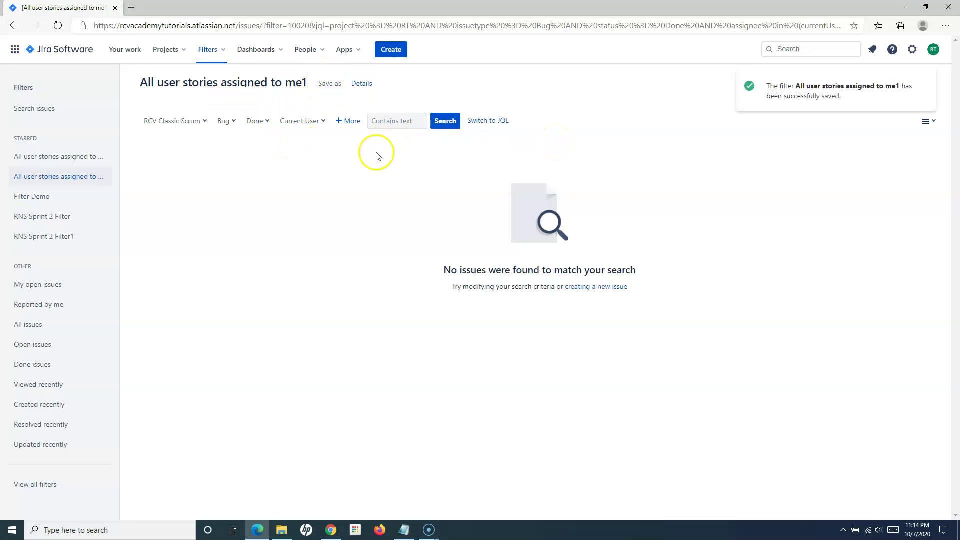
Step: In the list of all filters, star Filter for CKN board and Filter for RCK board, and check the starred filters
{"action": "left_click", "coordinate": [210, 49]}
{"action": "left_click", "coordinate": [239, 261]}
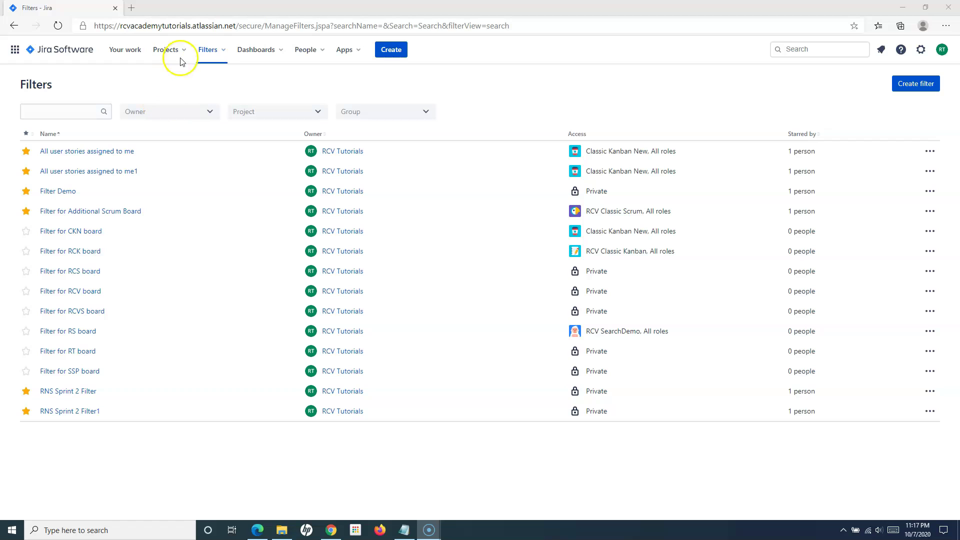
{"action": "left_click", "coordinate": [27, 234]}
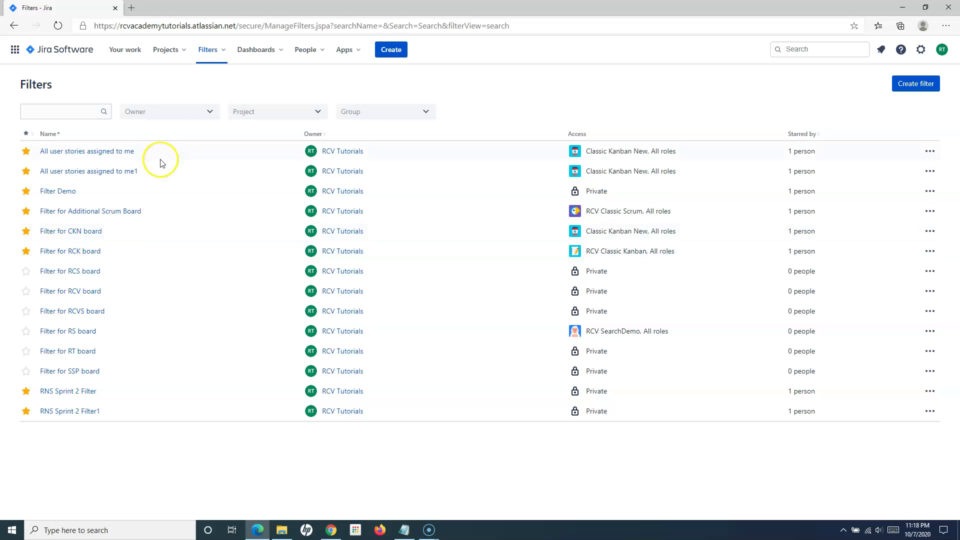
{"action": "left_click", "coordinate": [224, 52]}
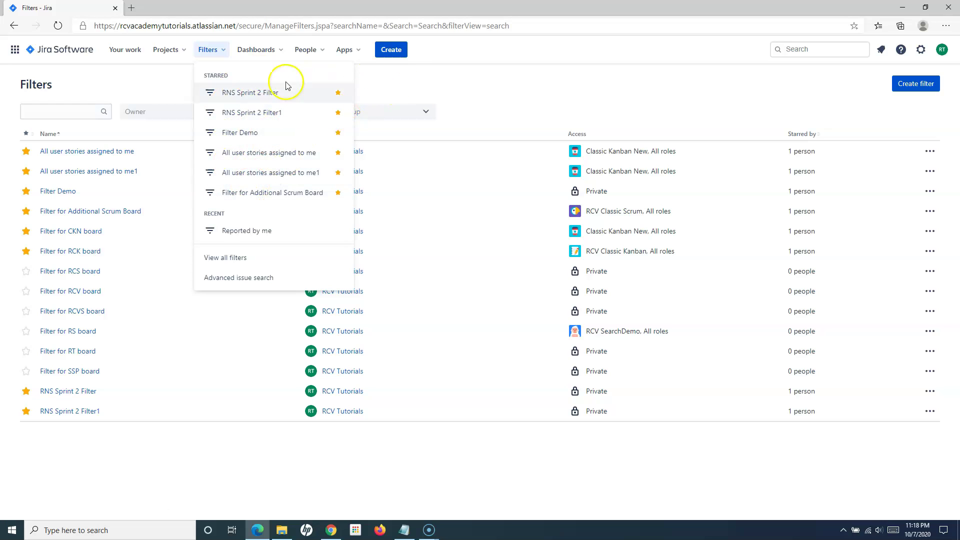
{"action": "left_click", "coordinate": [393, 79]}
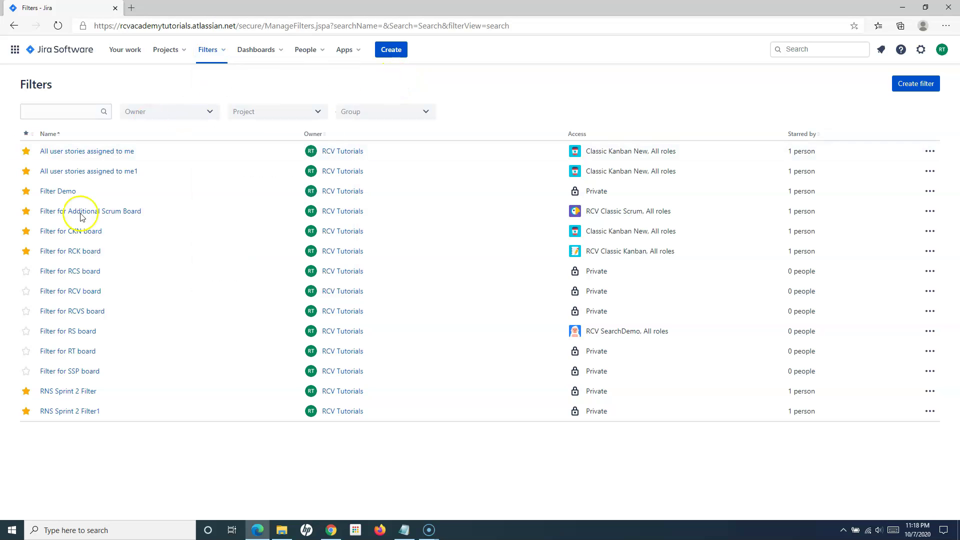
Step: In the "All user stories assigned to me" results, place the Assignee column after Resolution and the Created and Updated columns after Summary
{"action": "left_click", "coordinate": [96, 156]}
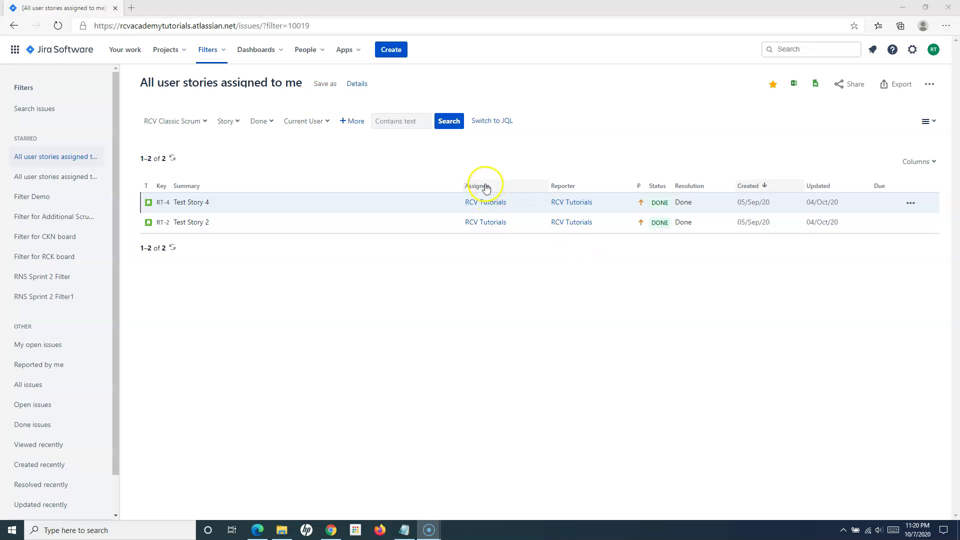
{"action": "left_click_drag", "start_coordinate": [486, 188], "coordinate": [660, 188]}
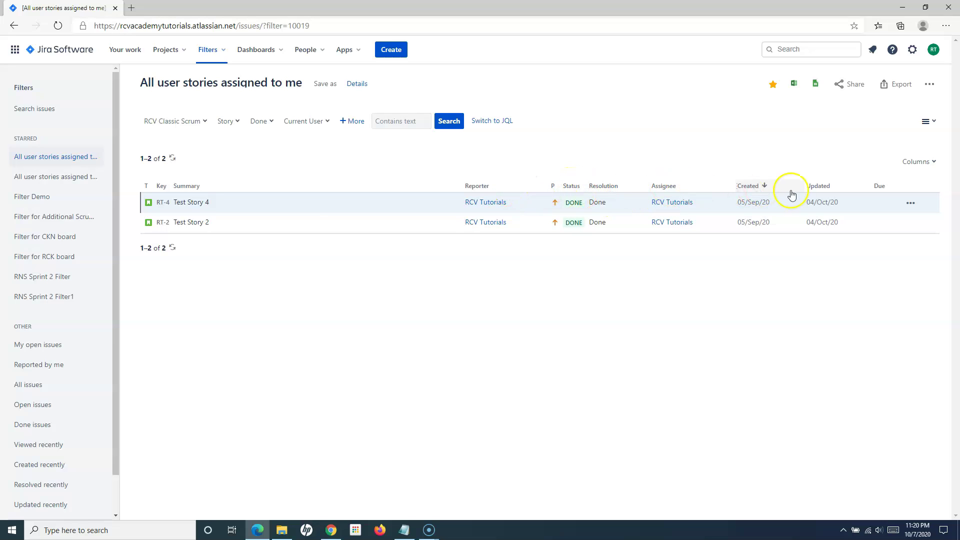
{"action": "left_click_drag", "start_coordinate": [757, 187], "coordinate": [499, 187]}
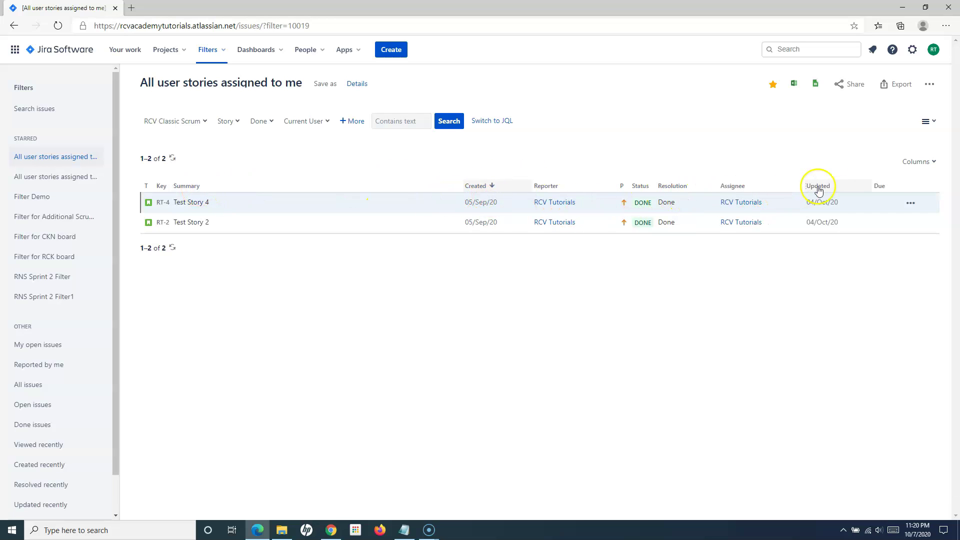
{"action": "left_click_drag", "start_coordinate": [824, 188], "coordinate": [568, 187]}
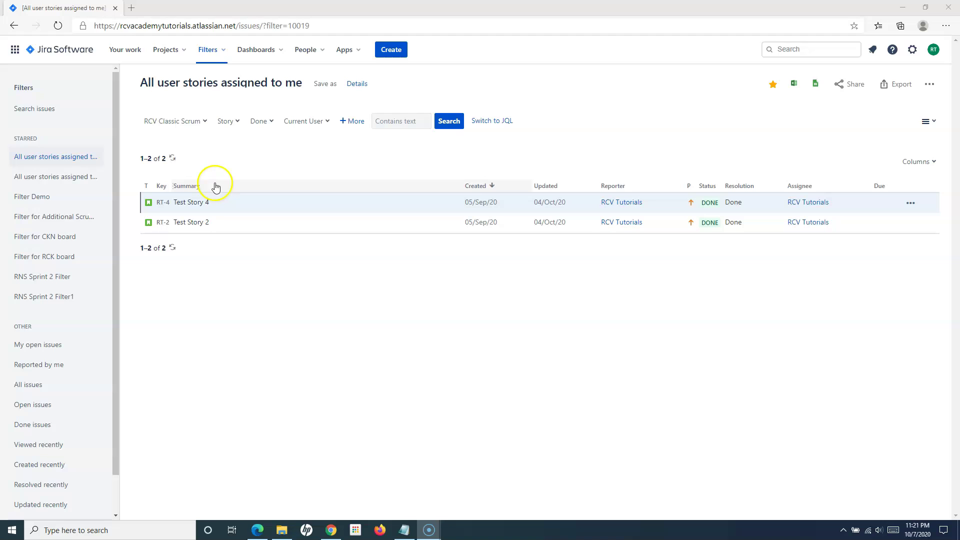
Step: Restore the default column layout in the results of the "All user stories assigned to me" filter
{"action": "left_click", "coordinate": [221, 46]}
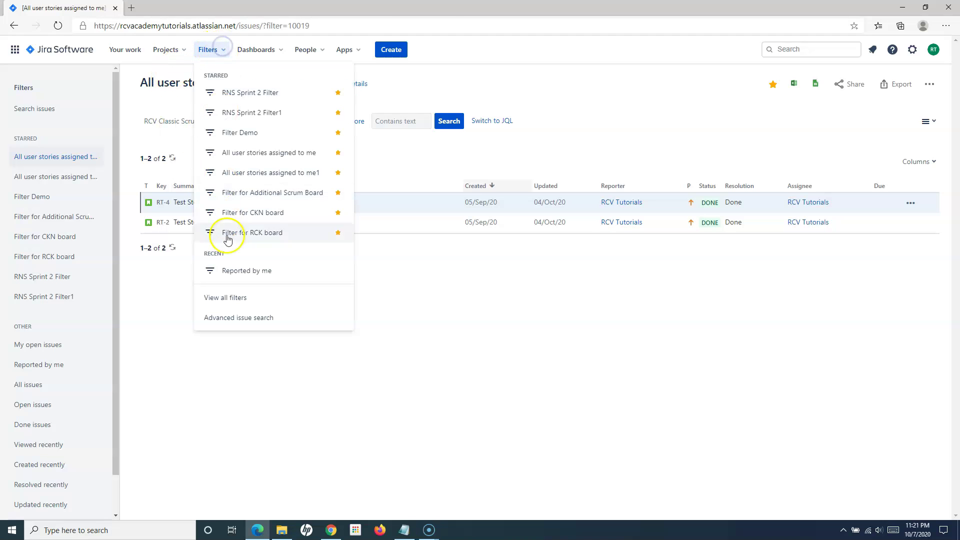
{"action": "left_click", "coordinate": [230, 300]}
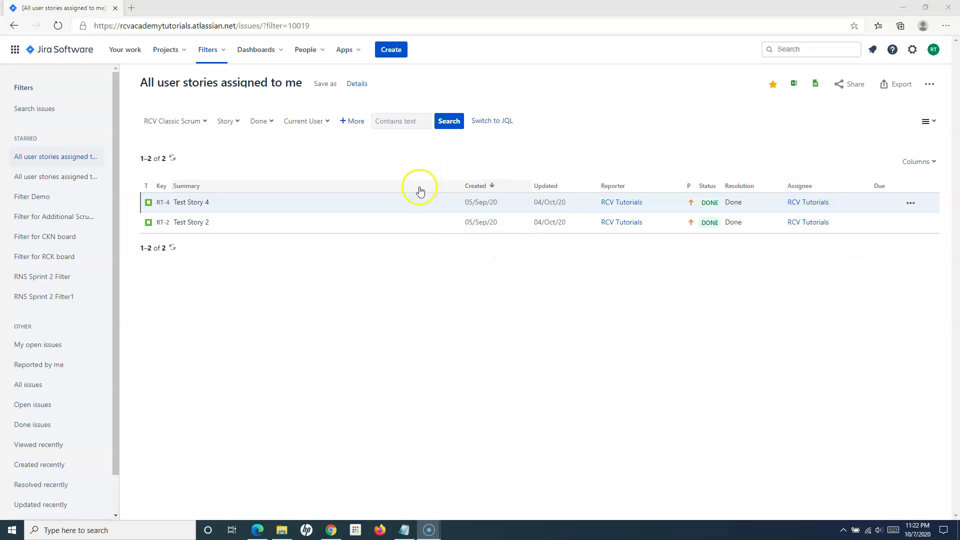
{"action": "left_click", "coordinate": [936, 163]}
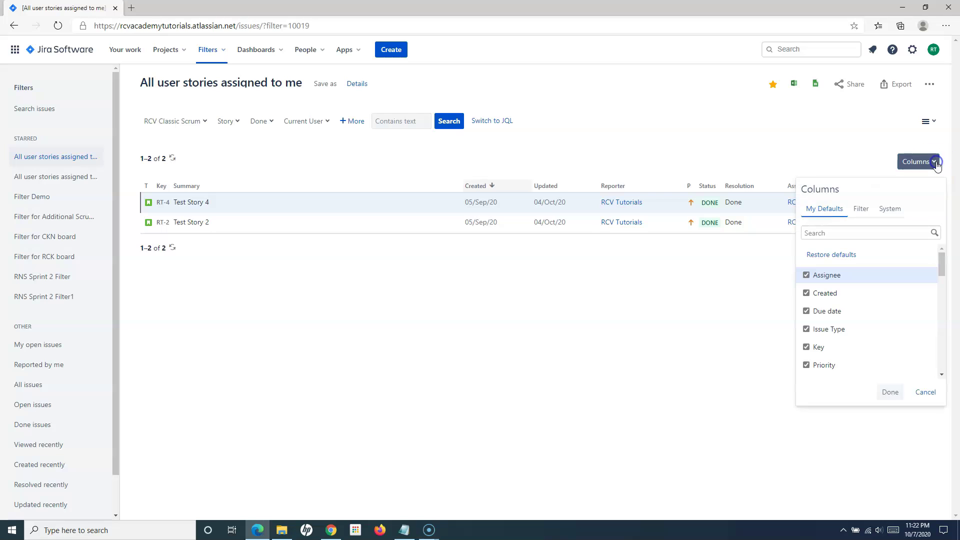
{"action": "left_click", "coordinate": [830, 256]}
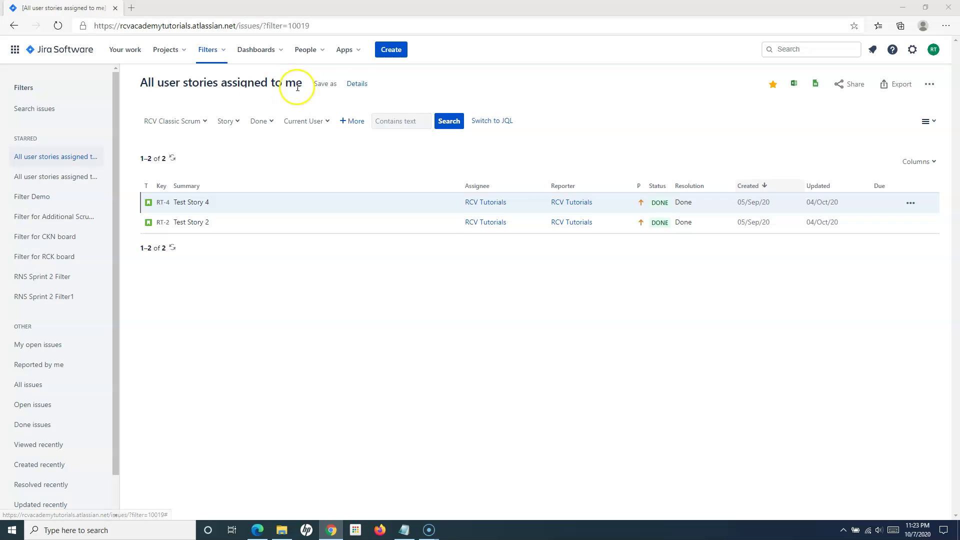
Step: Review the permissions and subscriptions in the filter's details
{"action": "left_click", "coordinate": [359, 85]}
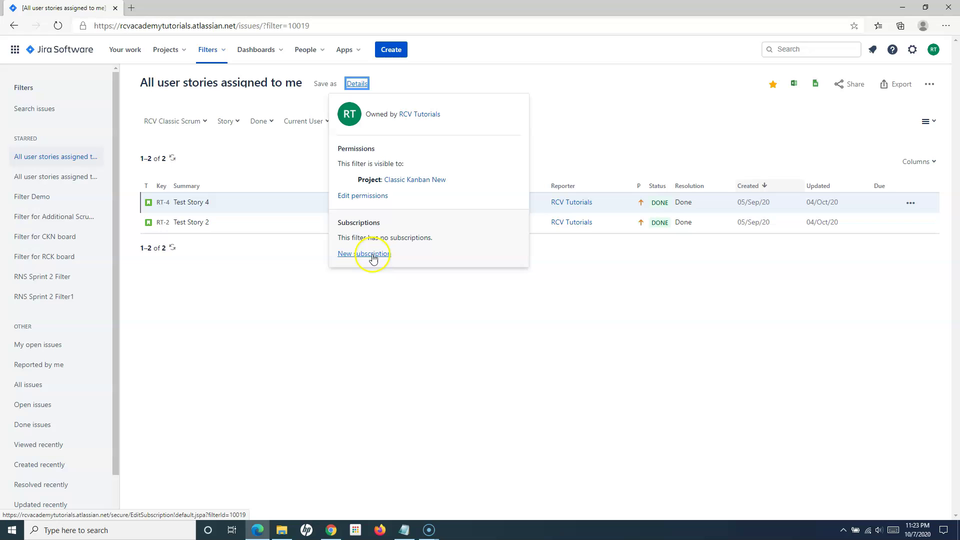
{"action": "left_click", "coordinate": [338, 278]}
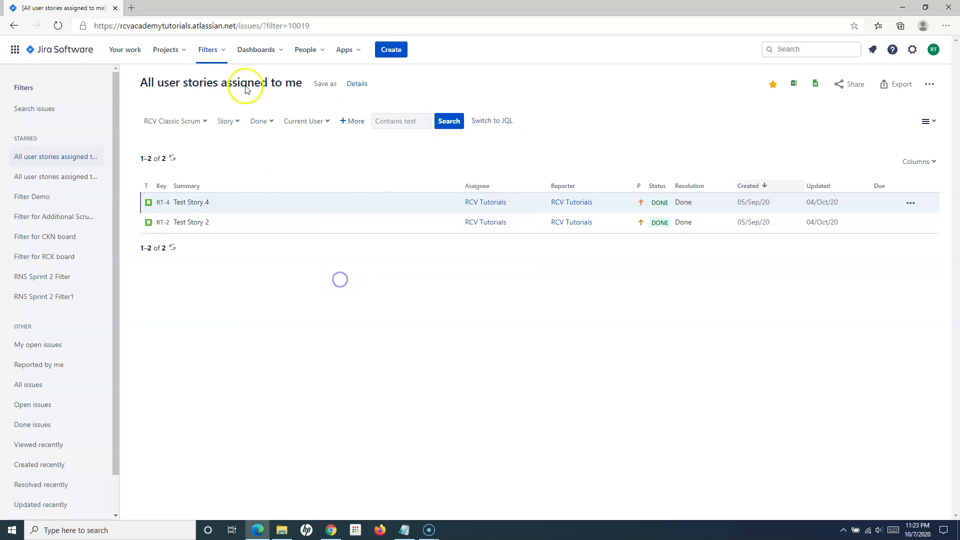
Step: From the list of all filters, start a new subscription for "All user stories assigned to me" with jira-software-users as recipients
{"action": "left_click", "coordinate": [223, 52]}
{"action": "left_click", "coordinate": [243, 295]}
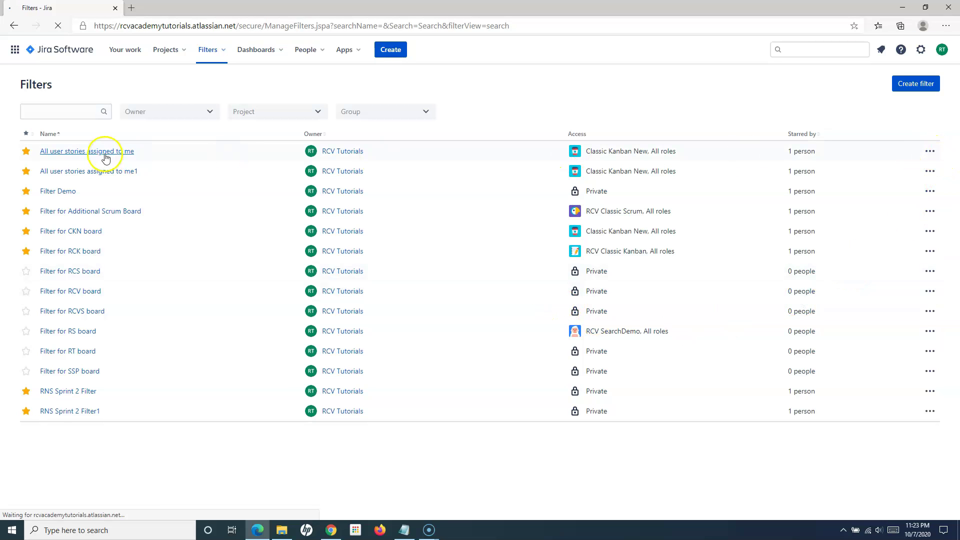
{"action": "left_click", "coordinate": [930, 150]}
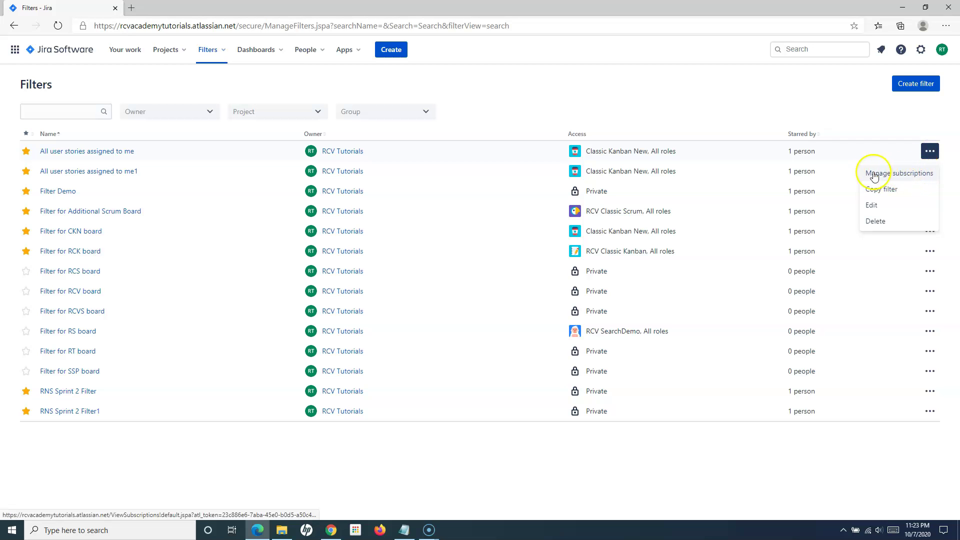
{"action": "left_click", "coordinate": [914, 175]}
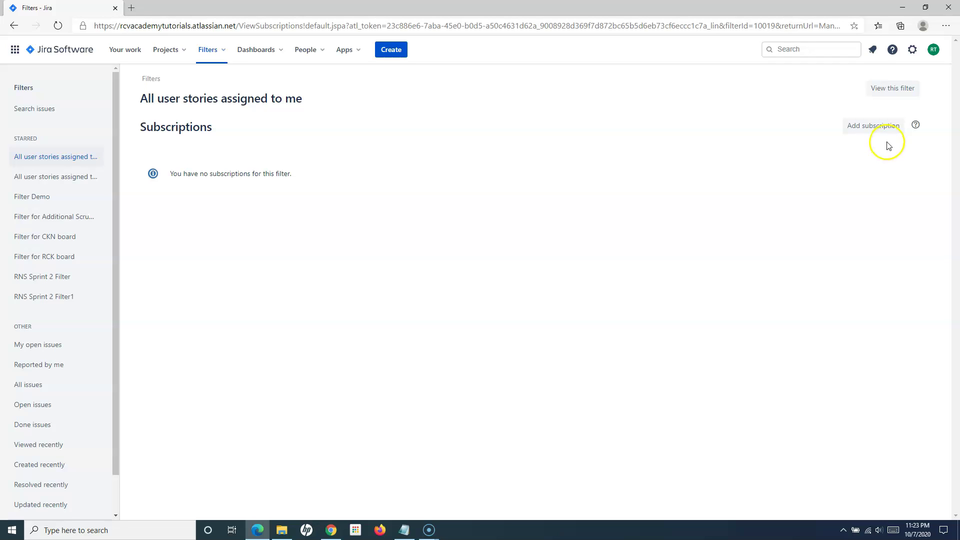
{"action": "left_click", "coordinate": [875, 128]}
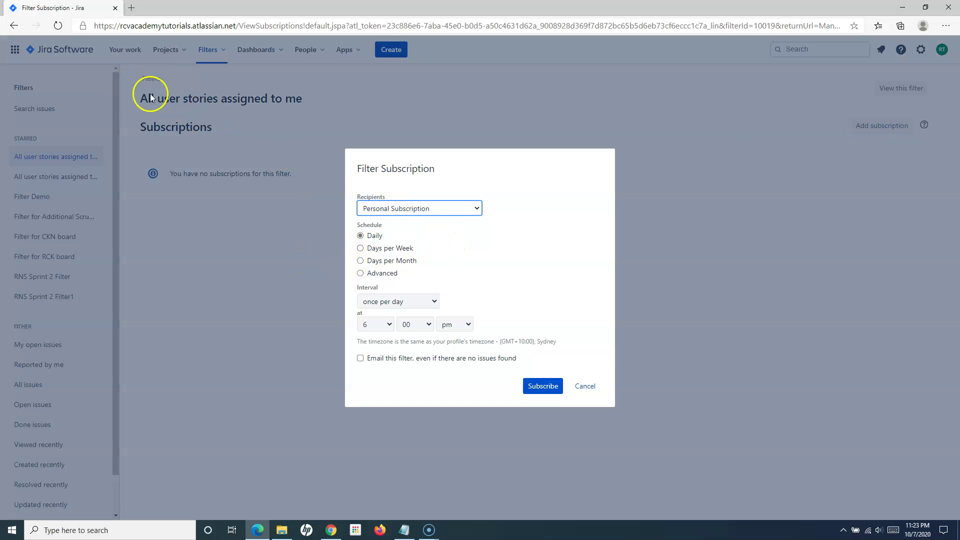
{"action": "left_click", "coordinate": [438, 213]}
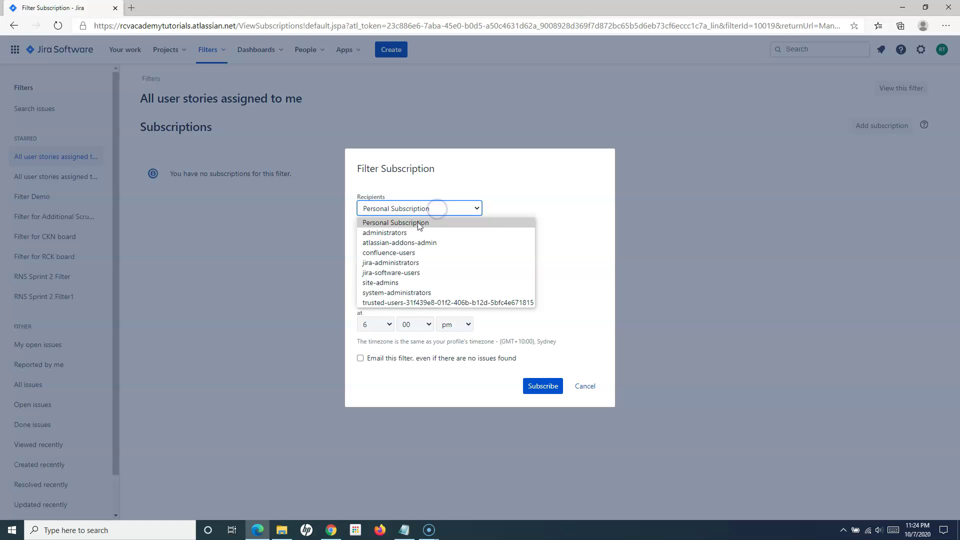
{"action": "left_click", "coordinate": [424, 273]}
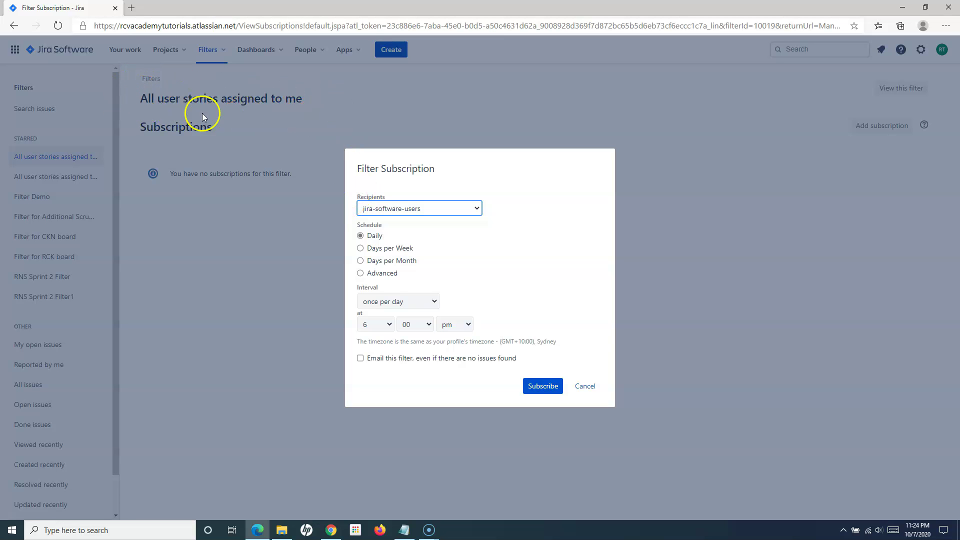
{"action": "left_click", "coordinate": [574, 210]}
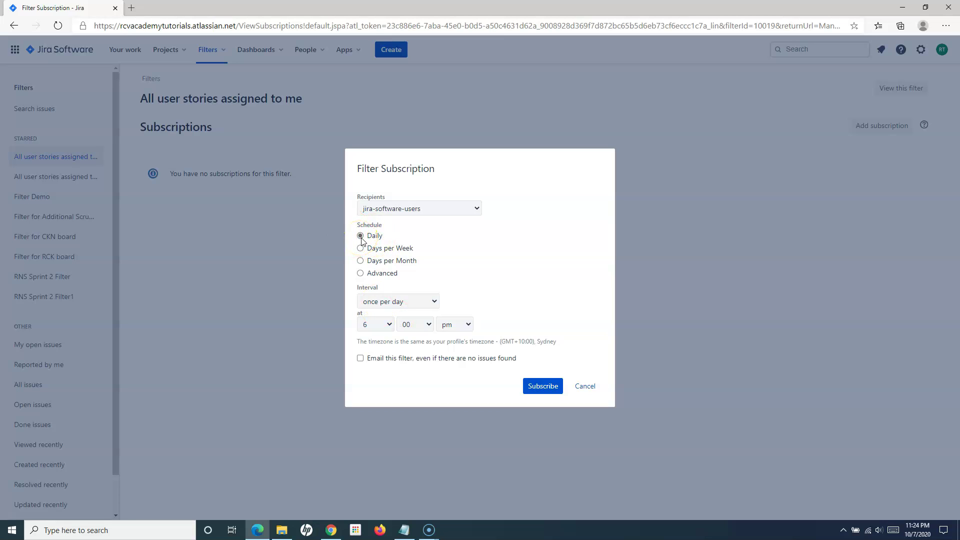
Step: Schedule the subscription daily, once per day at 6:00 pm, turn off emailing when no issues are found, and subscribe
{"action": "left_click", "coordinate": [398, 302]}
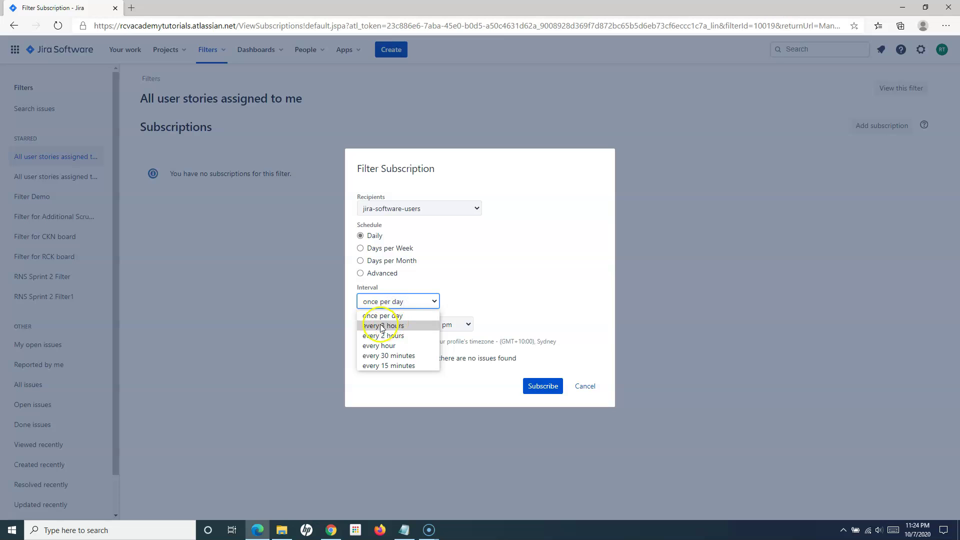
{"action": "left_click", "coordinate": [394, 303]}
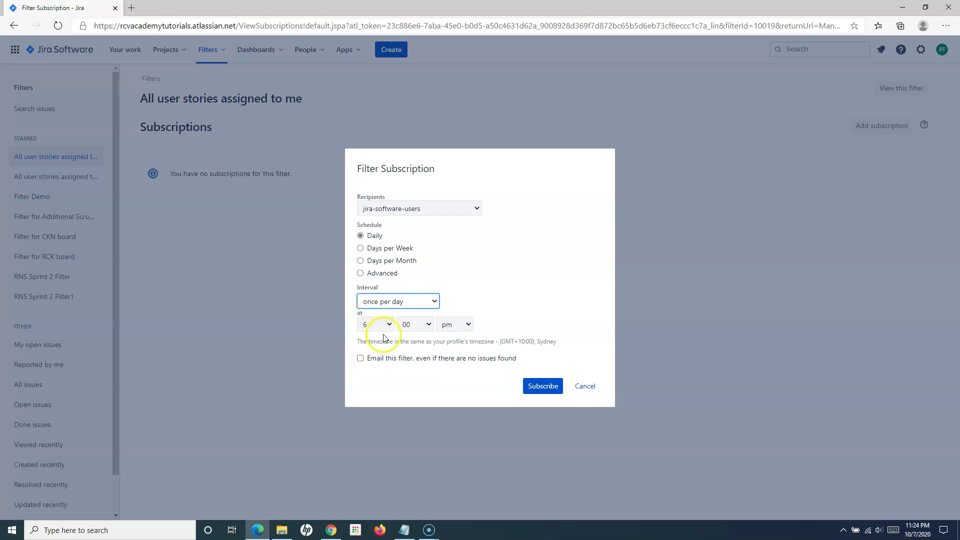
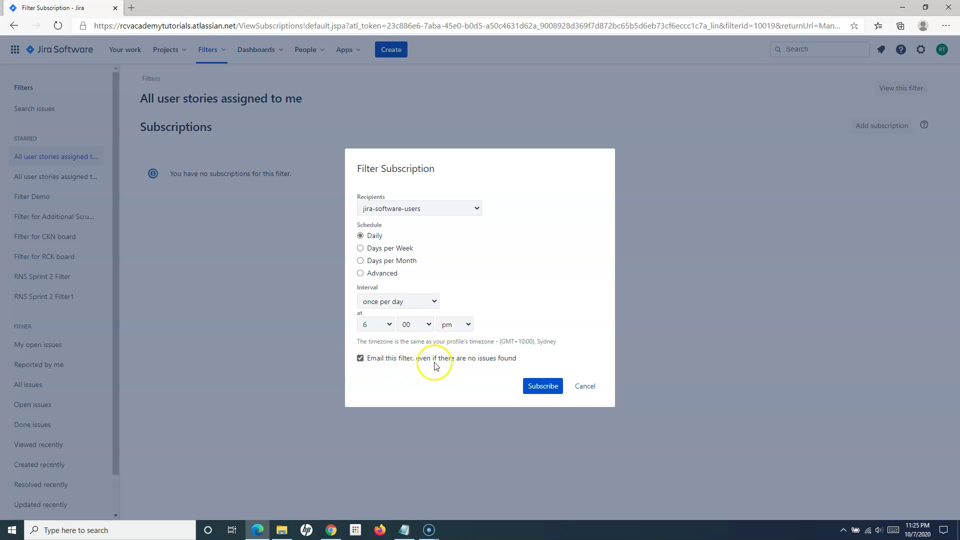
{"action": "left_click", "coordinate": [361, 358]}
{"action": "left_click", "coordinate": [550, 388]}
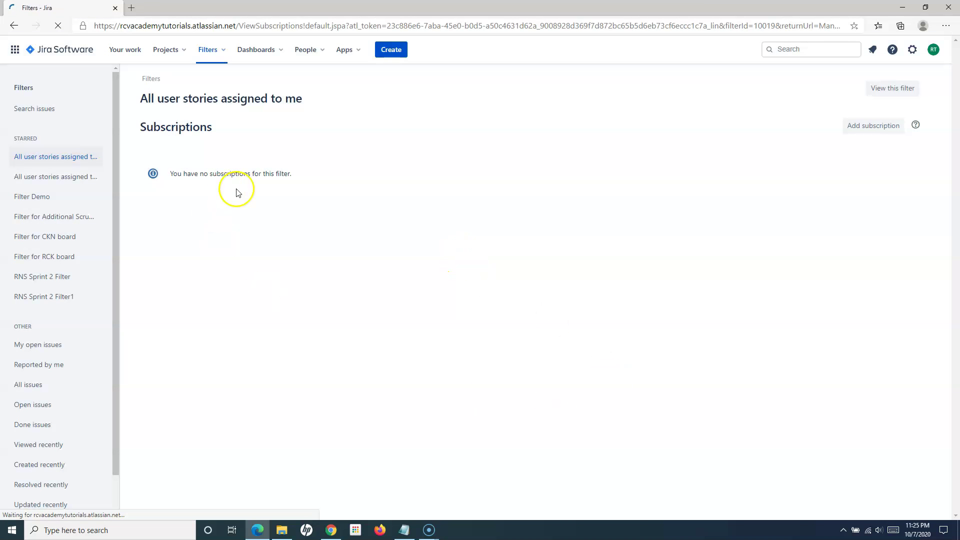